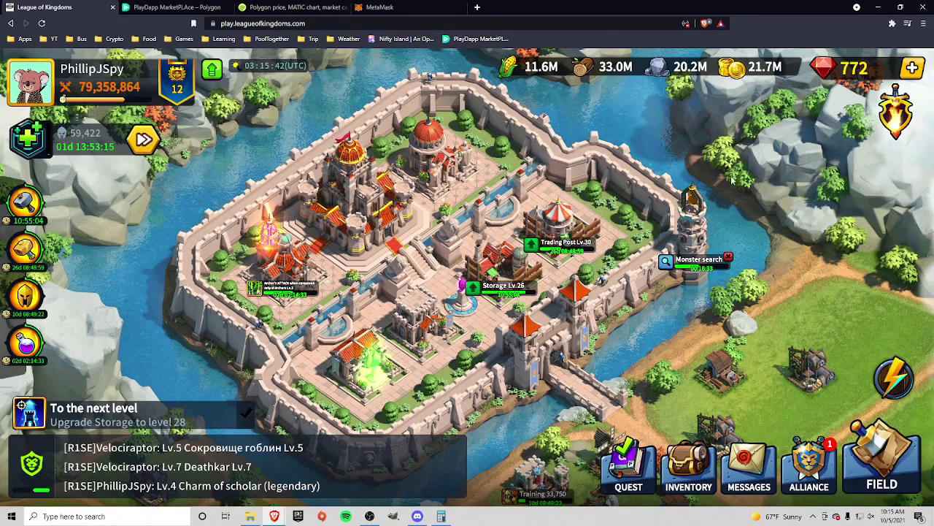
- Switch to the MetaMask wallet to check the 0.4419 MATIC and 0.658 USDT balances
left_click(380, 7)
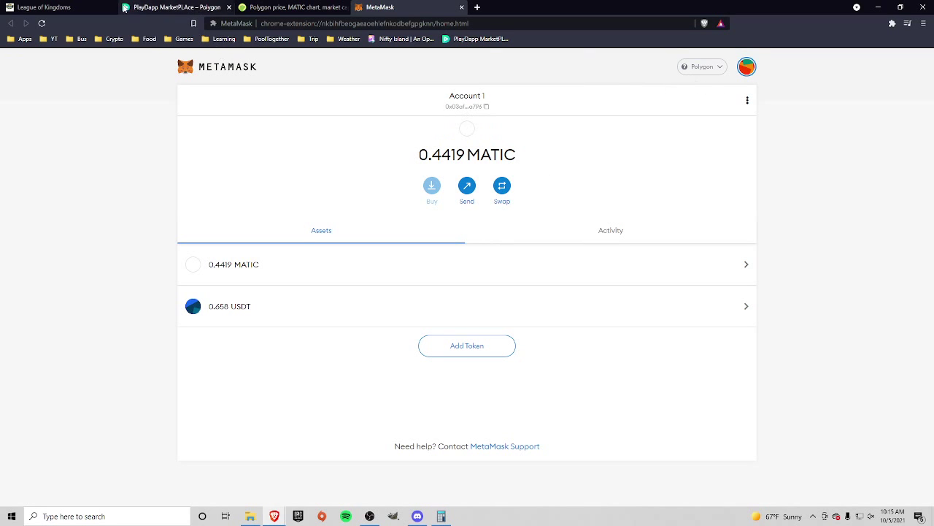
- Browse the PlayDapp marketplace filtered to League Of Kingdoms items
left_click(152, 9)
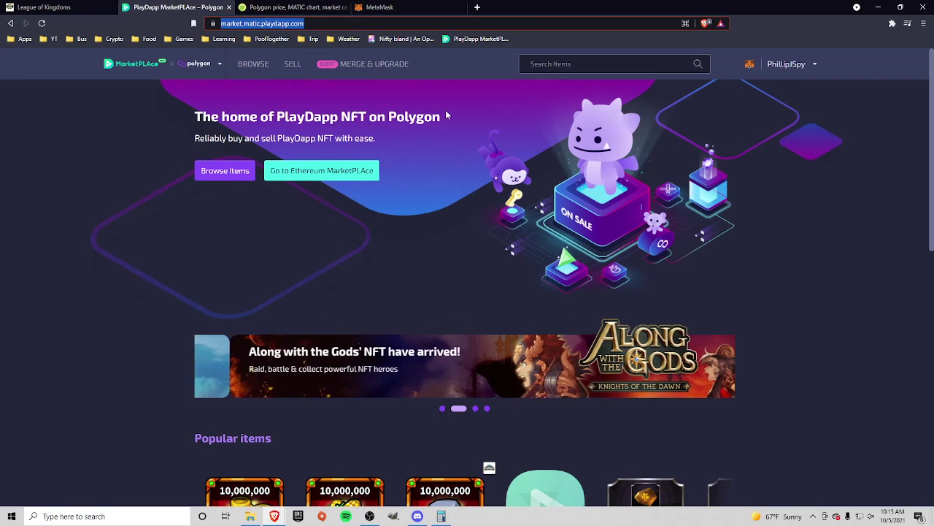
scroll(327, 196, "down", 1)
scroll(325, 193, "down", 2)
scroll(325, 193, "up", 2)
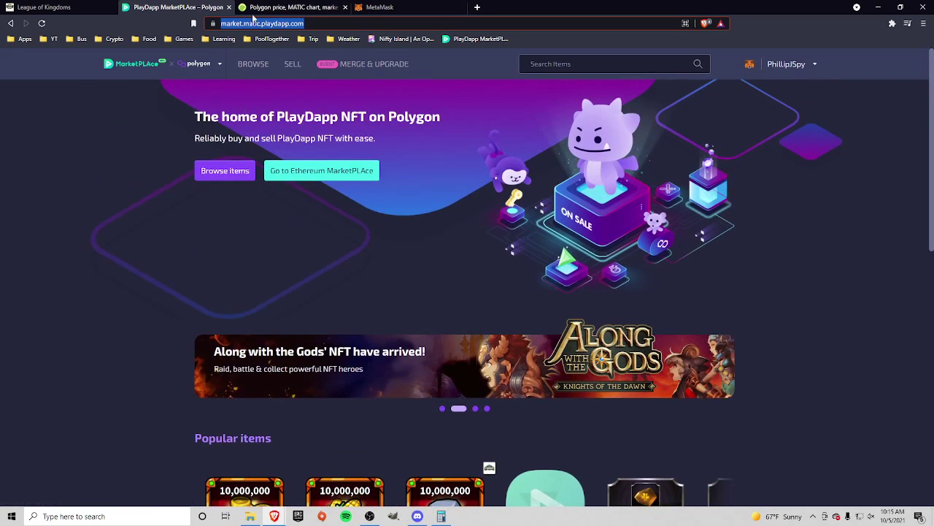
left_click(259, 66)
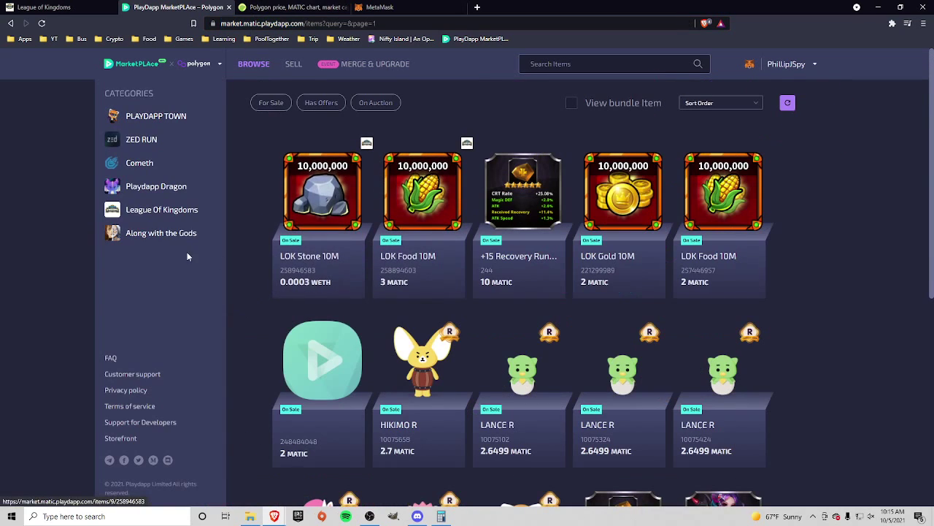
left_click(176, 210)
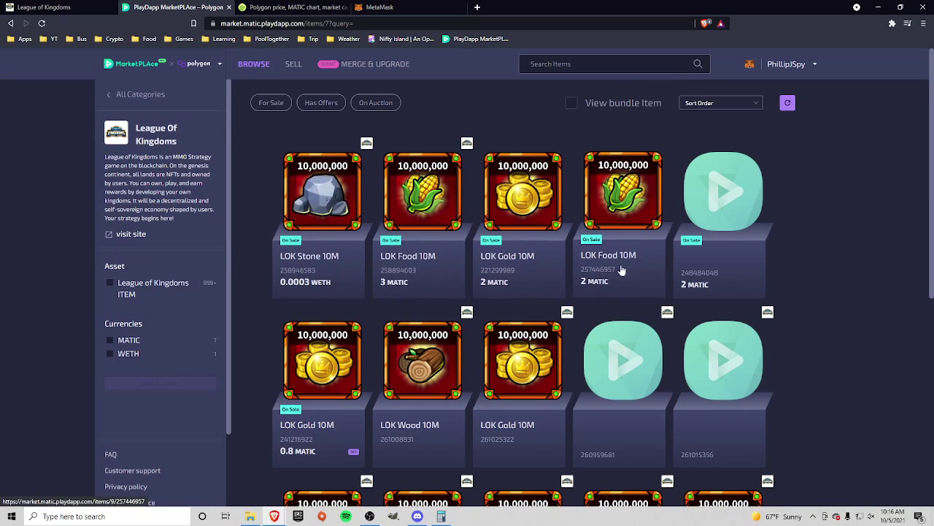
- Sort listings by lowest price and check bundle listings before returning to single items
left_click(723, 104)
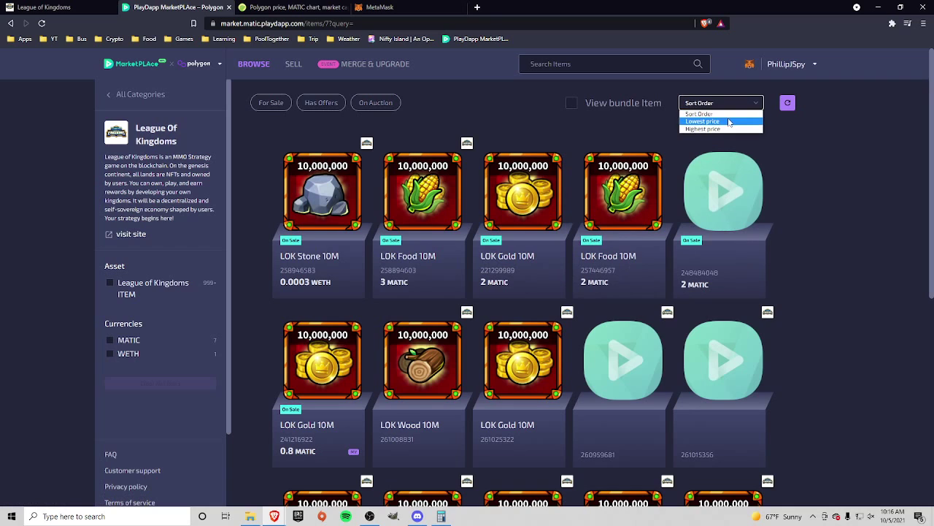
left_click(719, 120)
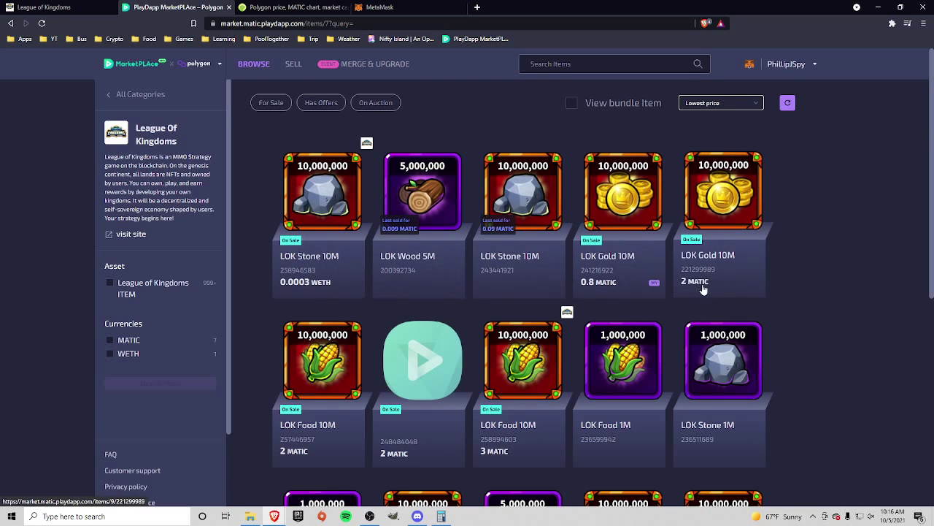
left_click(571, 103)
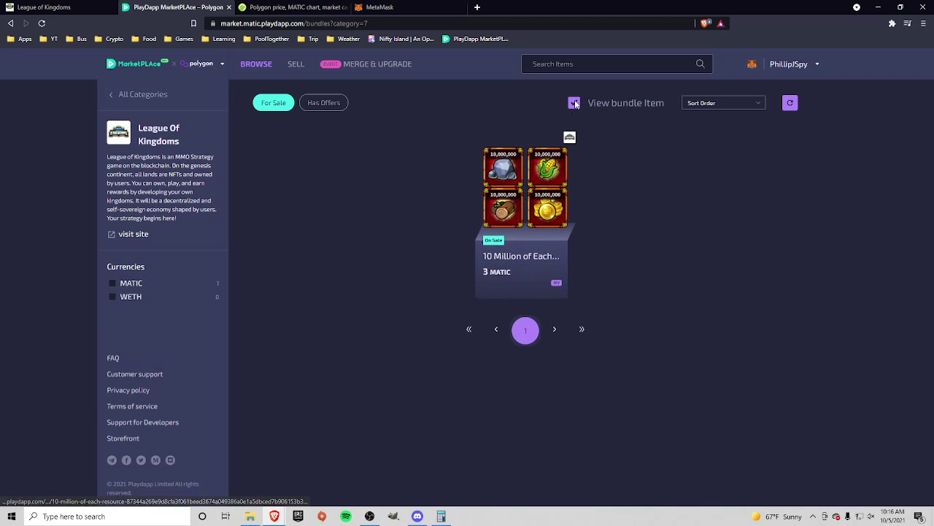
left_click(574, 103)
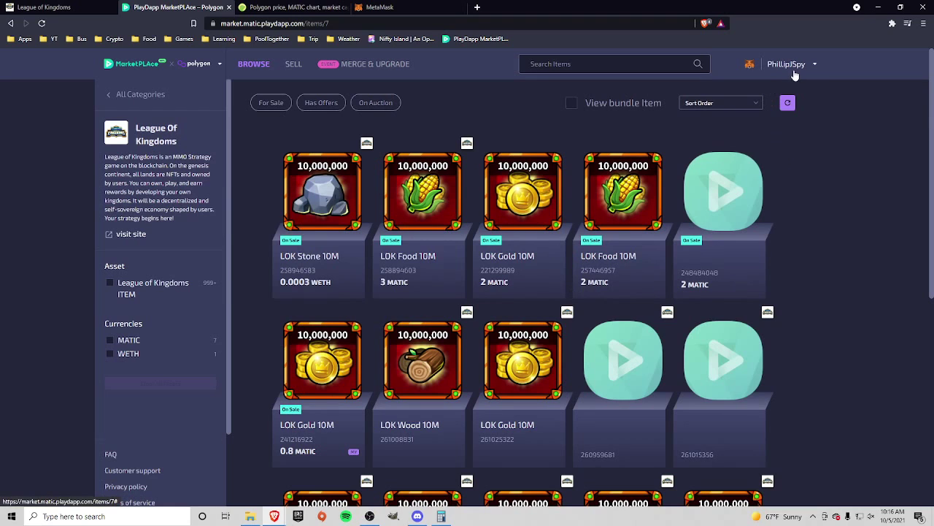
- Start selling the owned LOK Gold 10M item from My Items
left_click(792, 65)
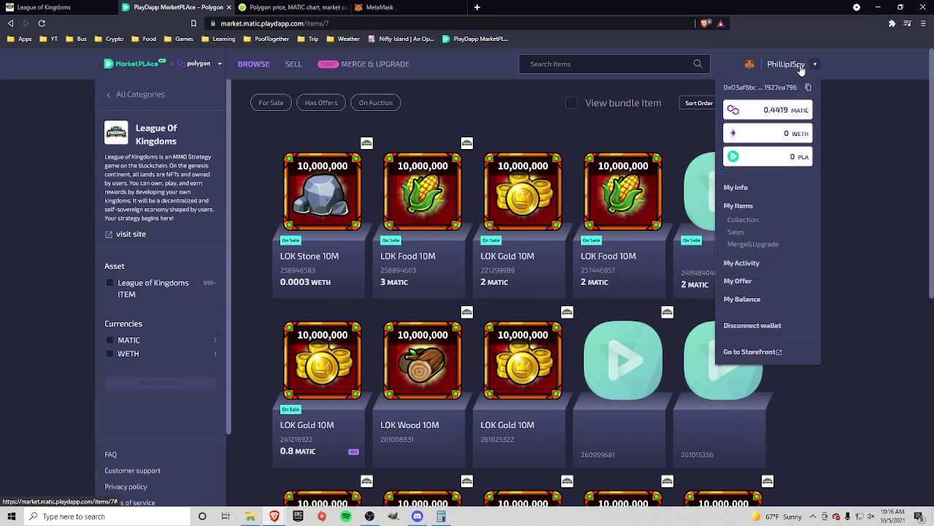
left_click(753, 219)
left_click(401, 321)
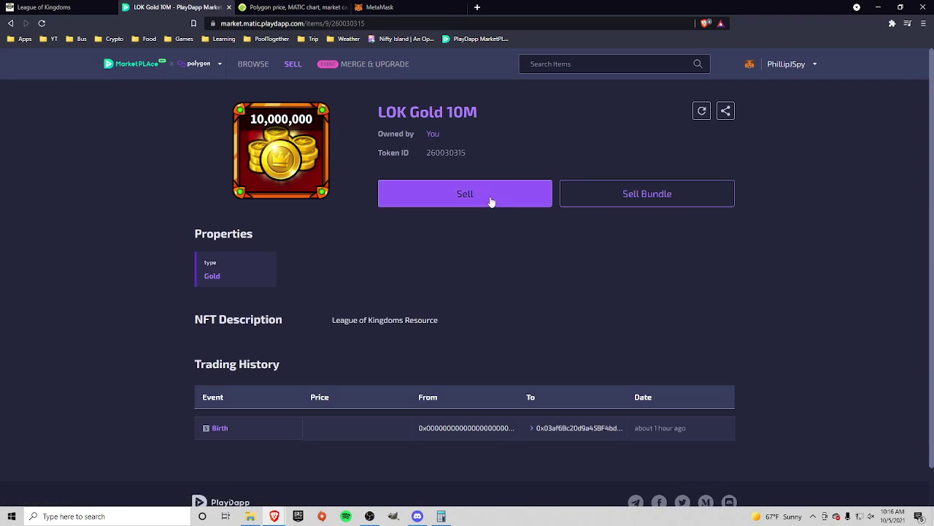
left_click(492, 202)
- Review the sell form and check the current MATIC price on CoinGecko
scroll(512, 218, "down", 2)
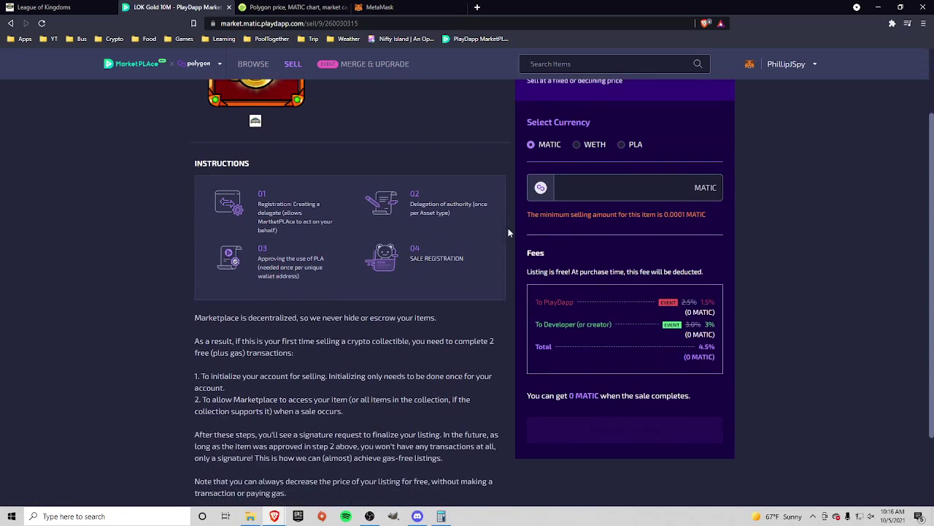
scroll(508, 228, "up", 1)
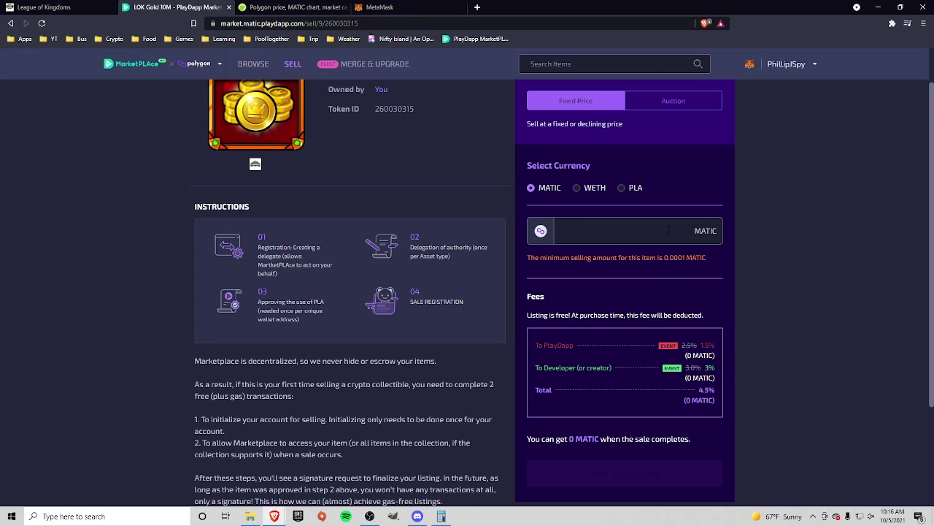
scroll(638, 234, "up", 1)
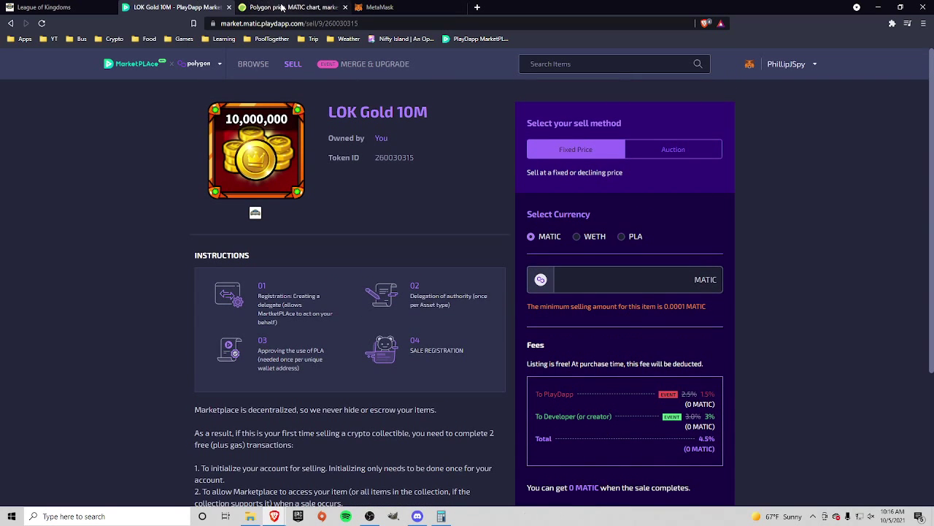
left_click(281, 7)
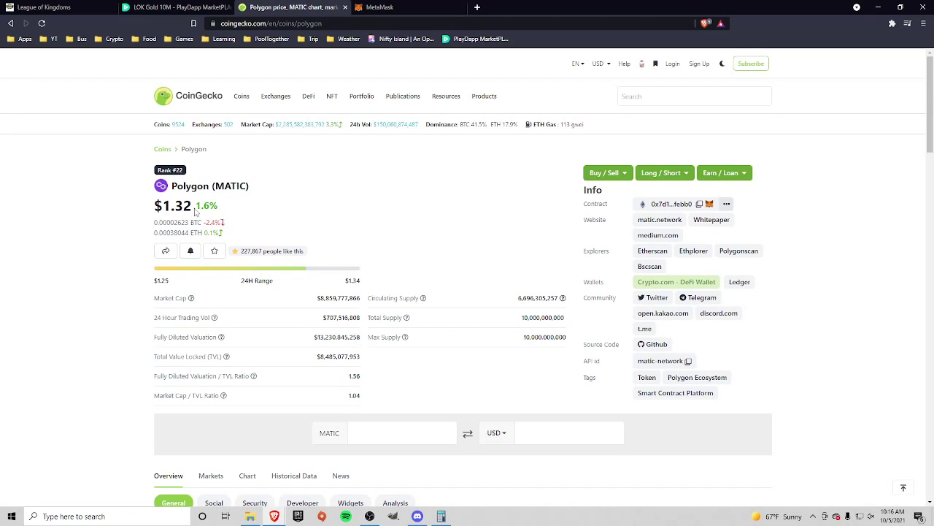
left_click(182, 7)
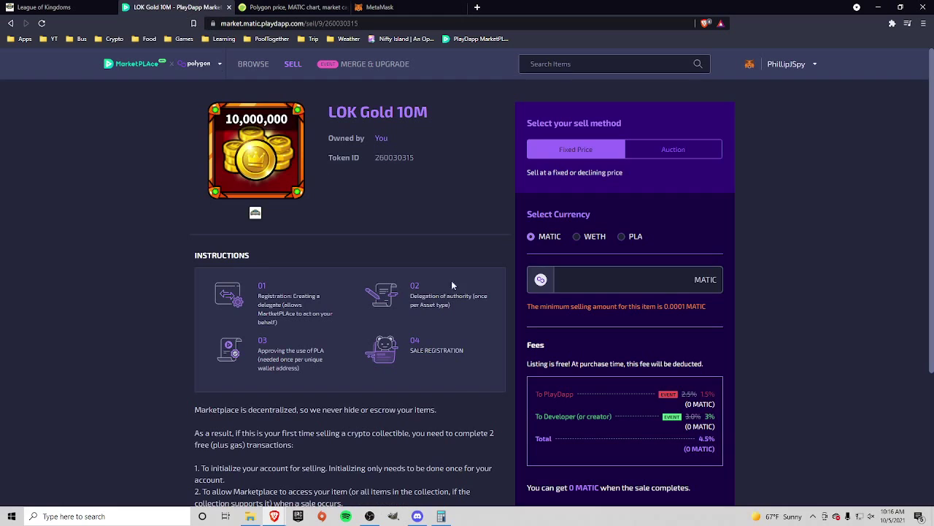
left_click(440, 516)
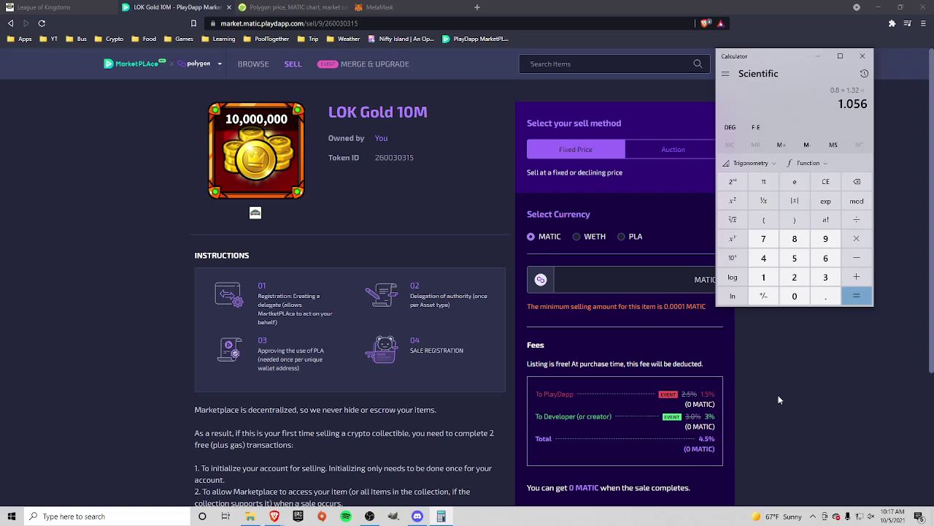
- Price LOK Gold 10M at 0.8 MATIC and review the 0.764 MATIC payout after fees
left_click(777, 361)
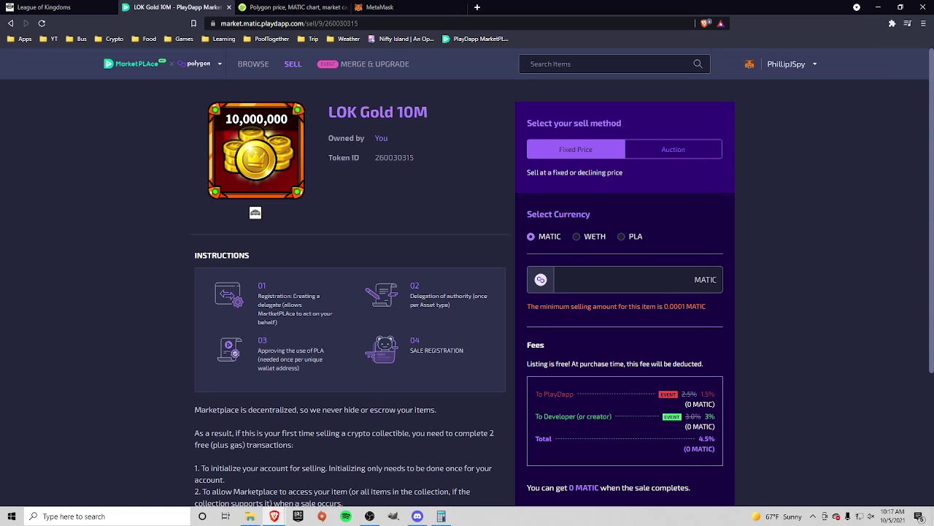
left_click(664, 280)
type("0.")
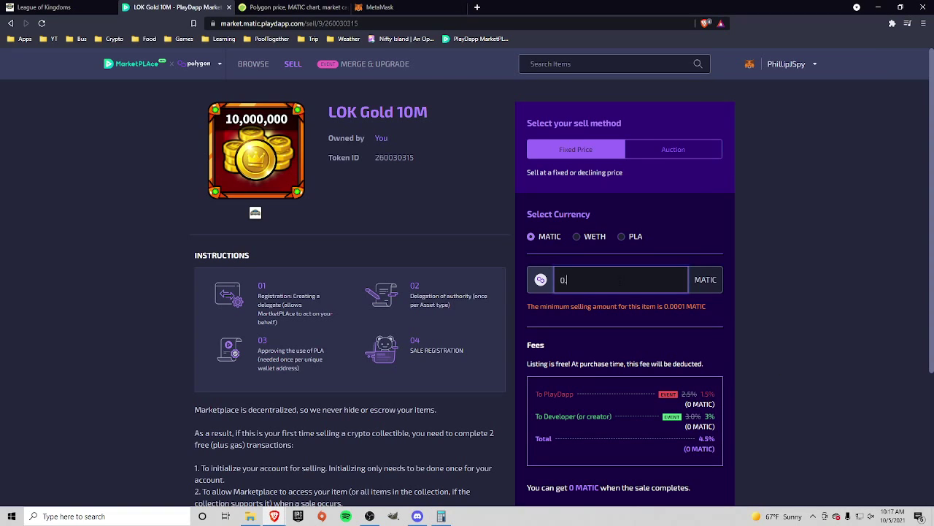
type("89")
key("BackSpace")
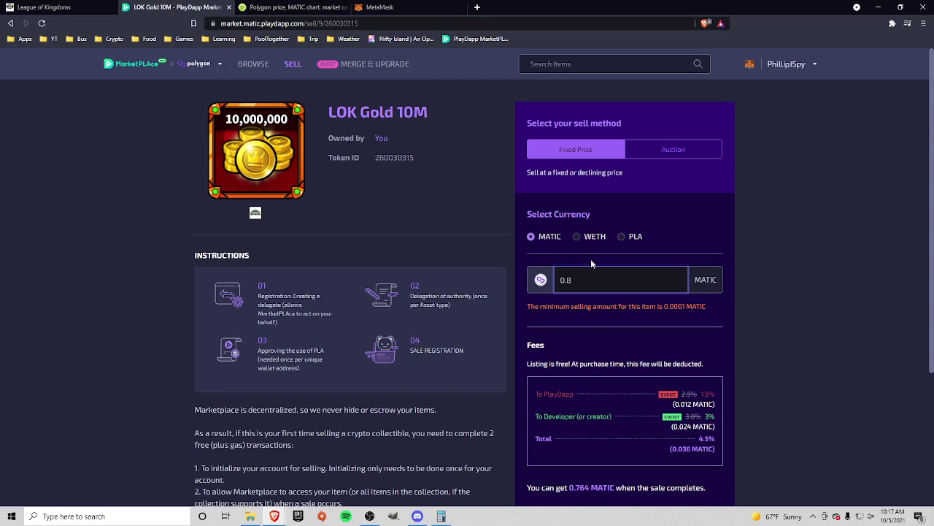
scroll(642, 346, "down", 2)
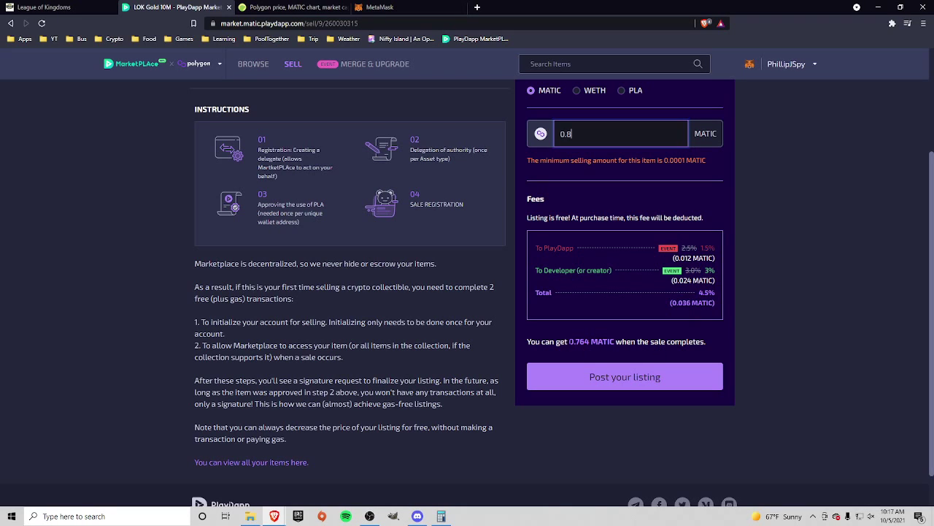
left_click_drag(569, 341, 590, 341)
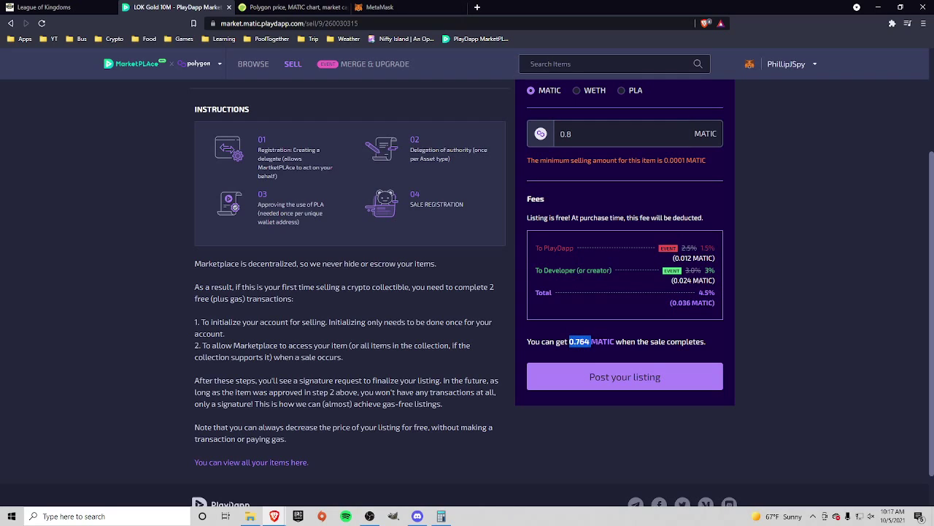
- Post the 0.8 MATIC LOK Gold 10M listing and sign it in MetaMask
left_click(622, 355)
left_click(587, 378)
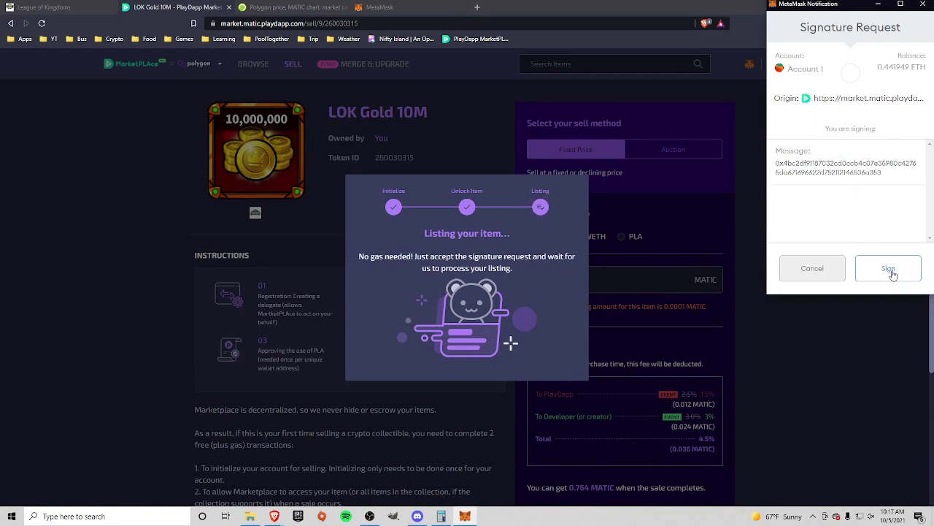
left_click(889, 271)
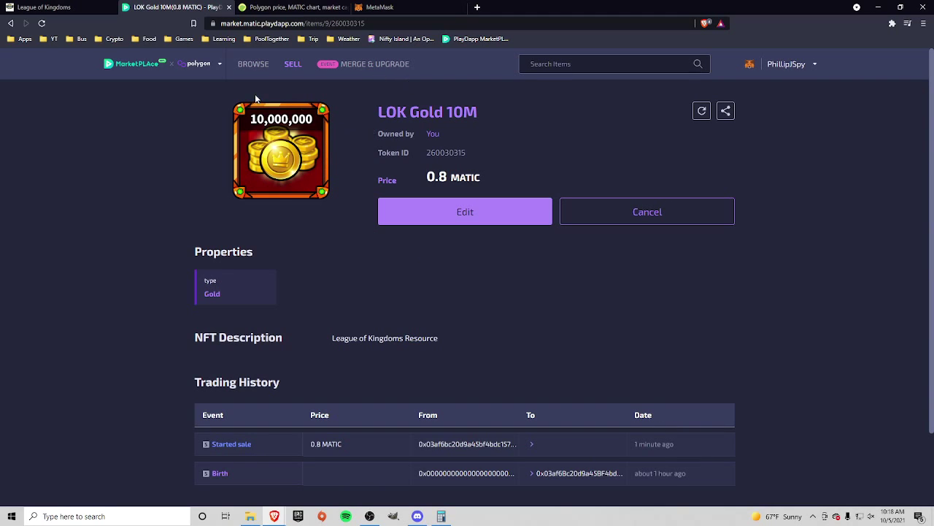
- Open the first LOK Gold 10M item from My Items
left_click(789, 67)
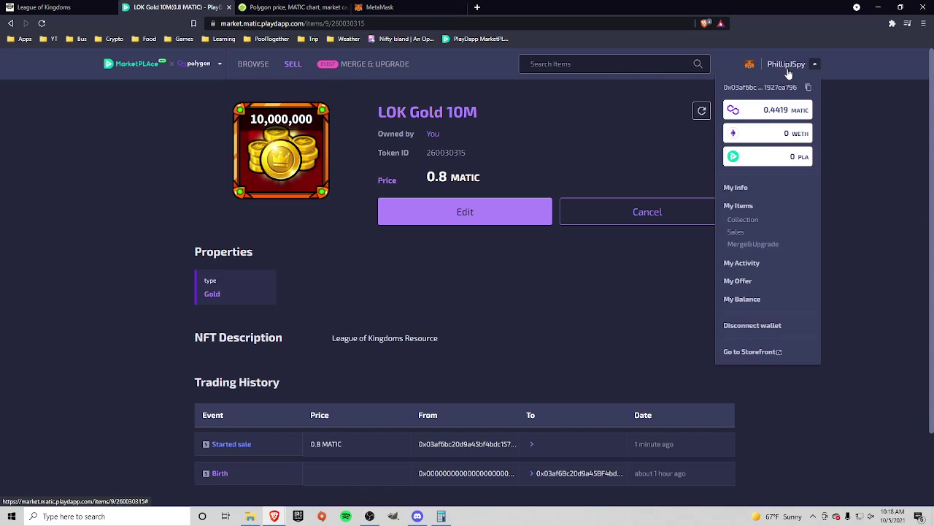
left_click(742, 219)
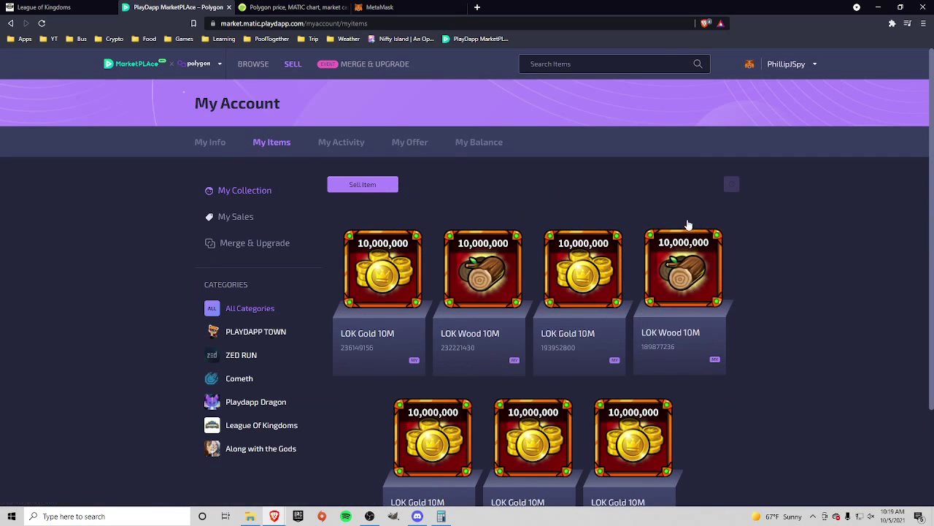
scroll(590, 292, "down", 3)
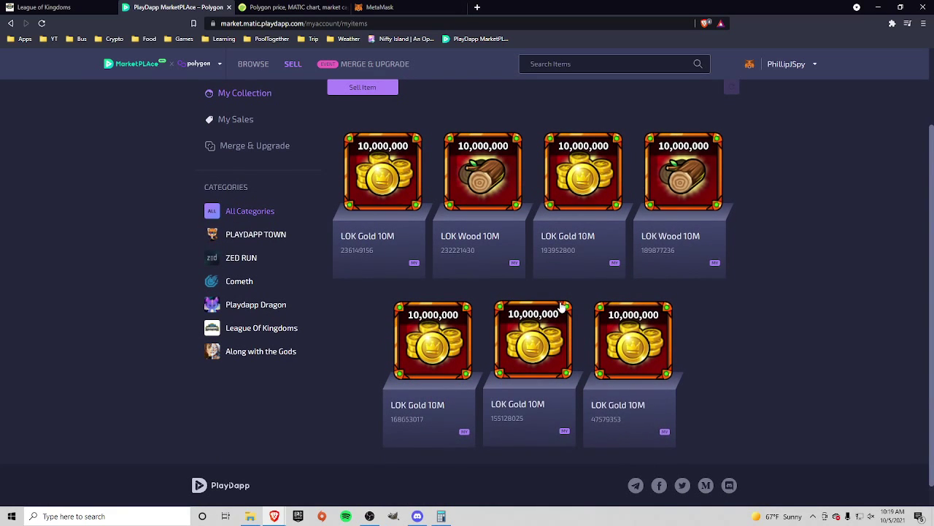
scroll(562, 307, "up", 2)
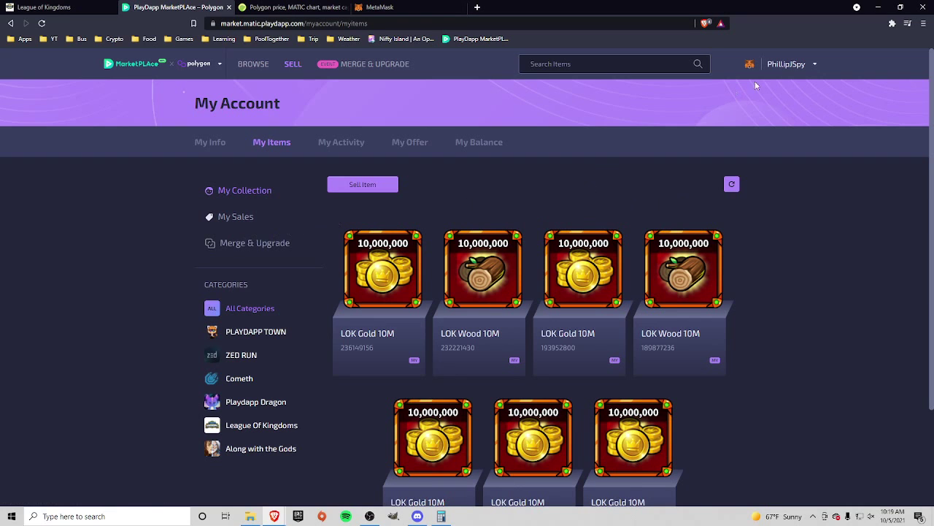
scroll(524, 219, "down", 2)
scroll(520, 294, "up", 1)
scroll(520, 294, "up", 1)
left_click(400, 316)
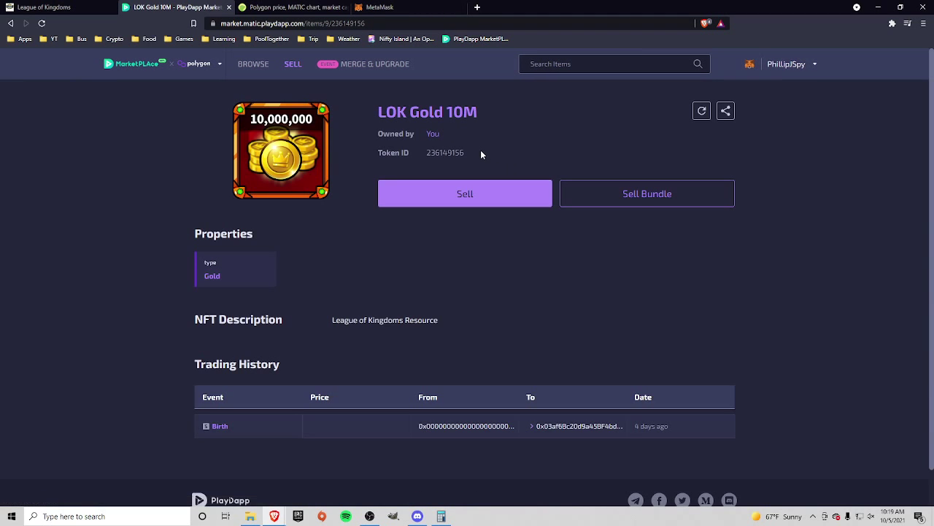
- Select five LOK Gold 10M items for a bundle sale
left_click(644, 198)
scroll(454, 194, "down", 2)
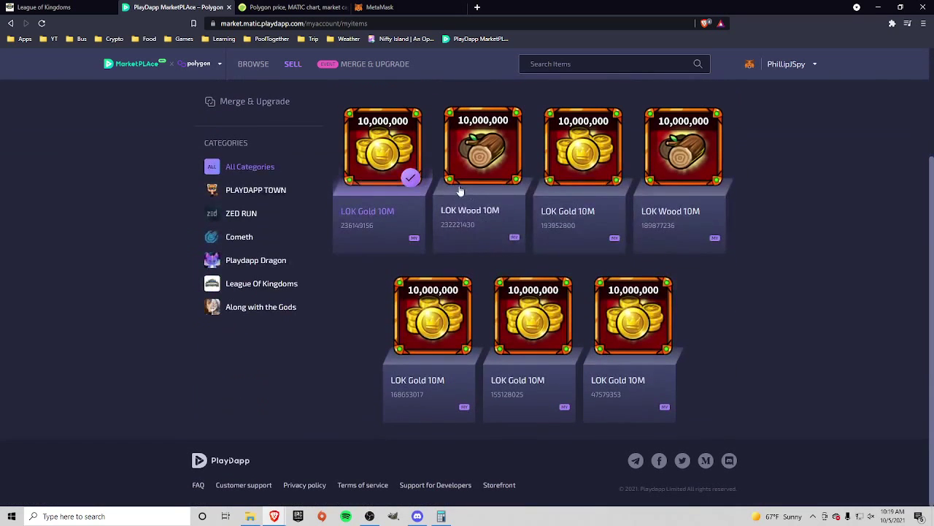
left_click(603, 184)
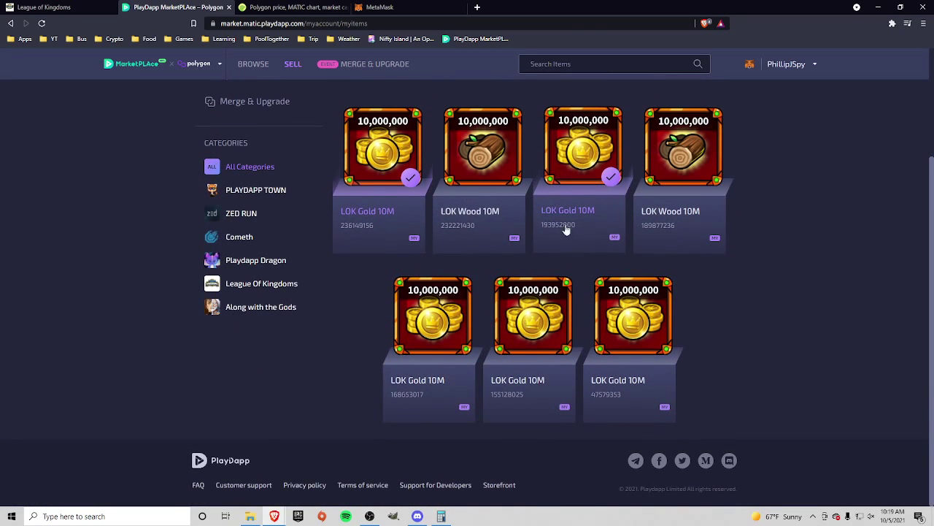
left_click(533, 314)
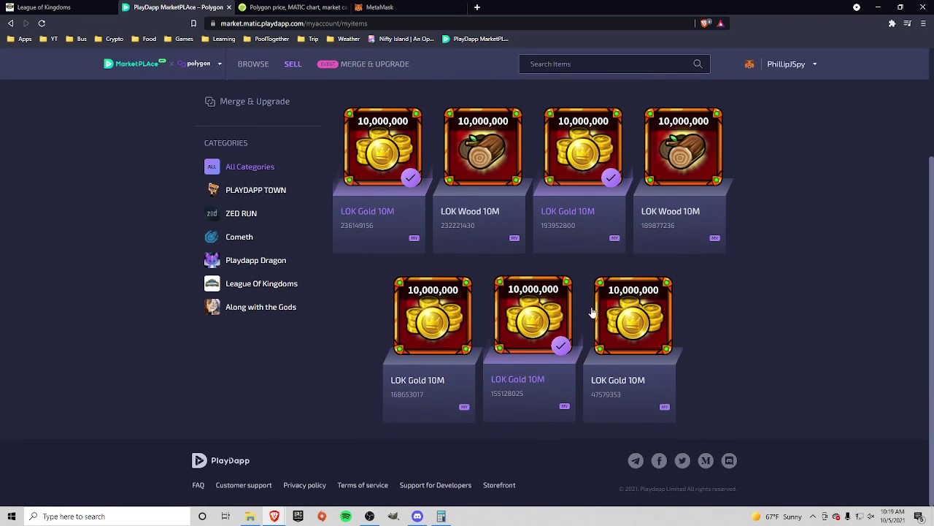
left_click(462, 322)
left_click(633, 314)
scroll(545, 332, "up", 2)
- Name the five-item bundle '50m Gold'
left_click(378, 183)
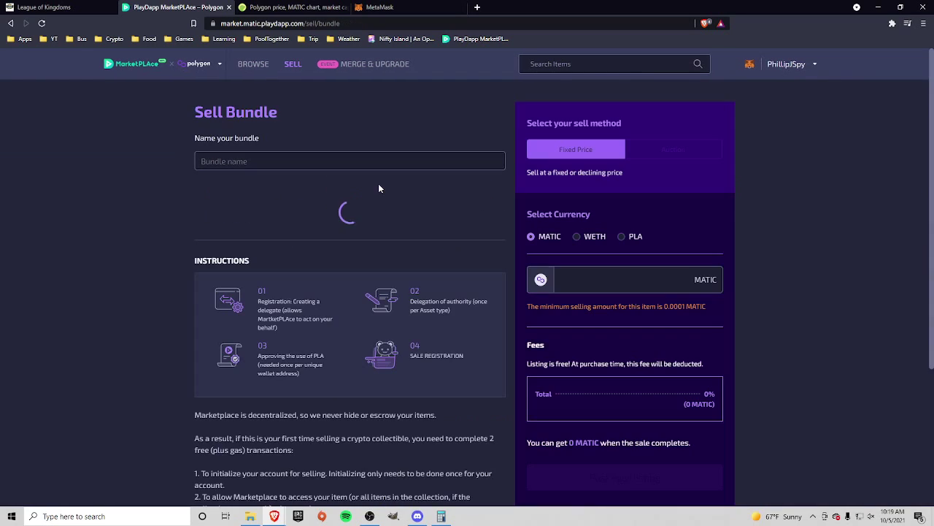
scroll(622, 193, "down", 3)
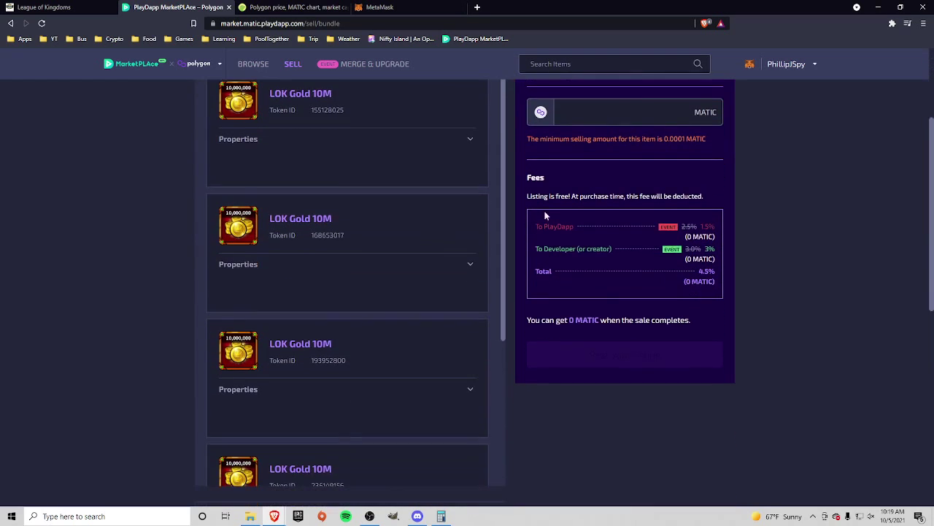
scroll(368, 248, "down", 1)
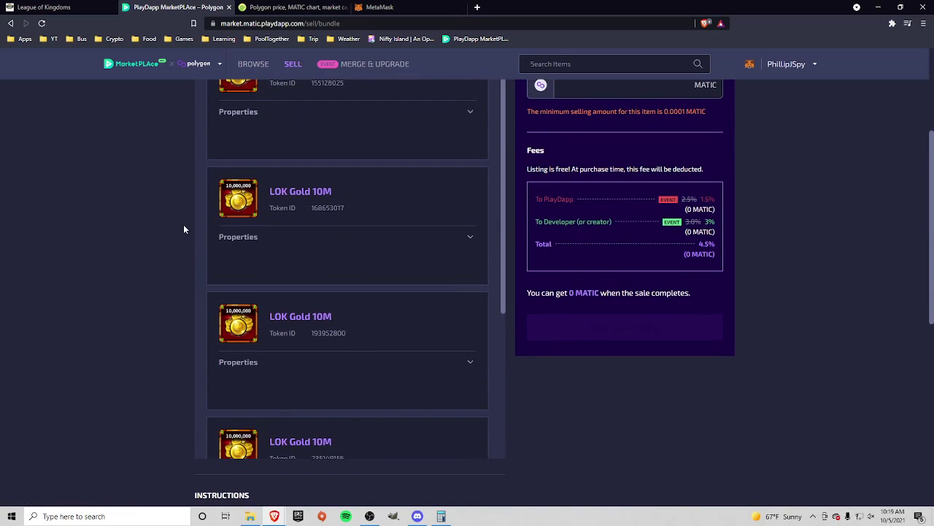
scroll(184, 226, "up", 3)
left_click(314, 161)
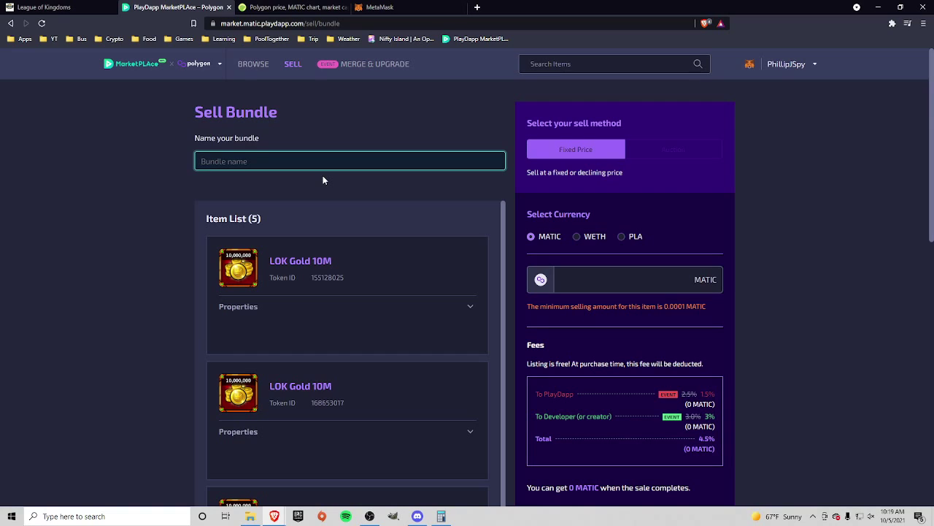
type("50m")
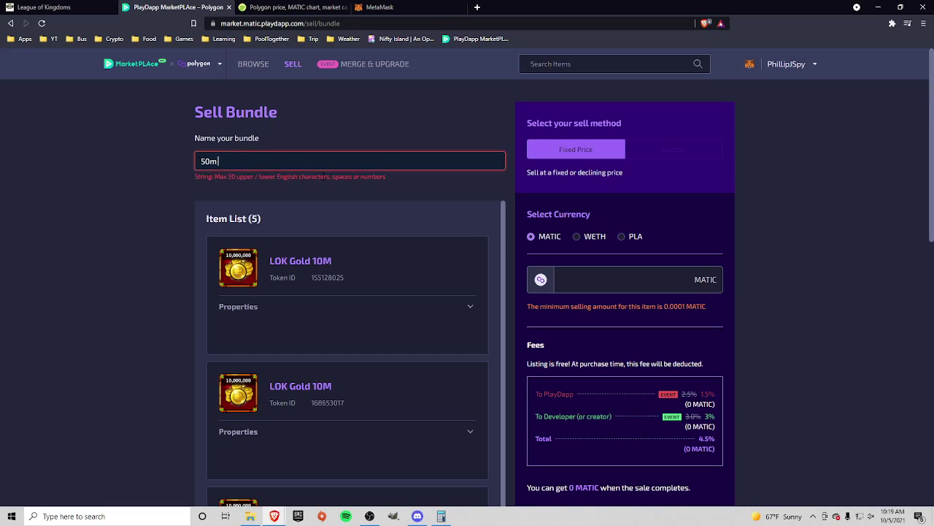
type(" Gold")
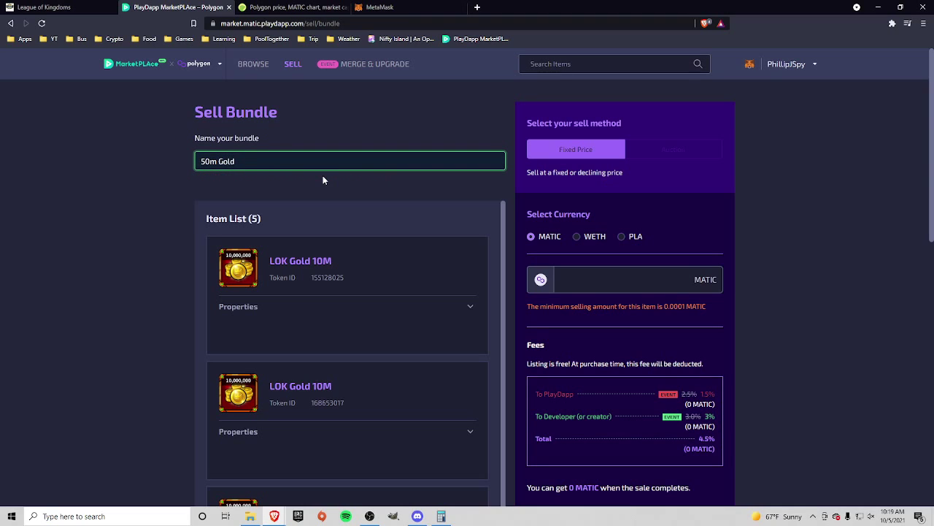
- Price the bundle at 3 MATIC, yielding 2.865 MATIC after fees
scroll(328, 332, "down", 2)
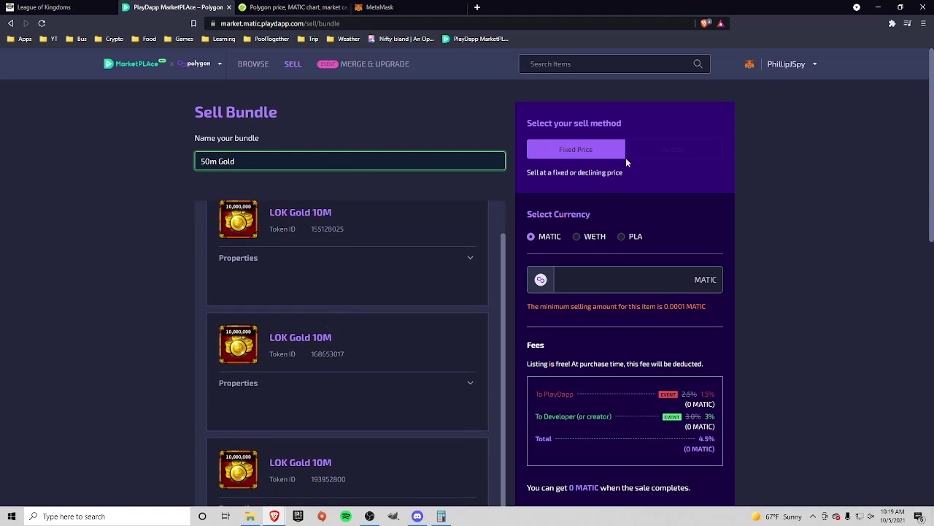
left_click(653, 279)
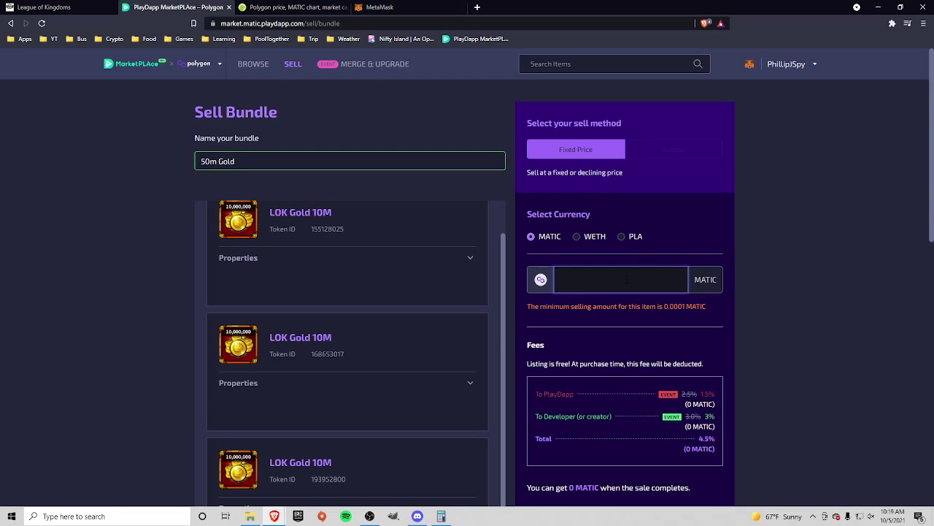
type("3")
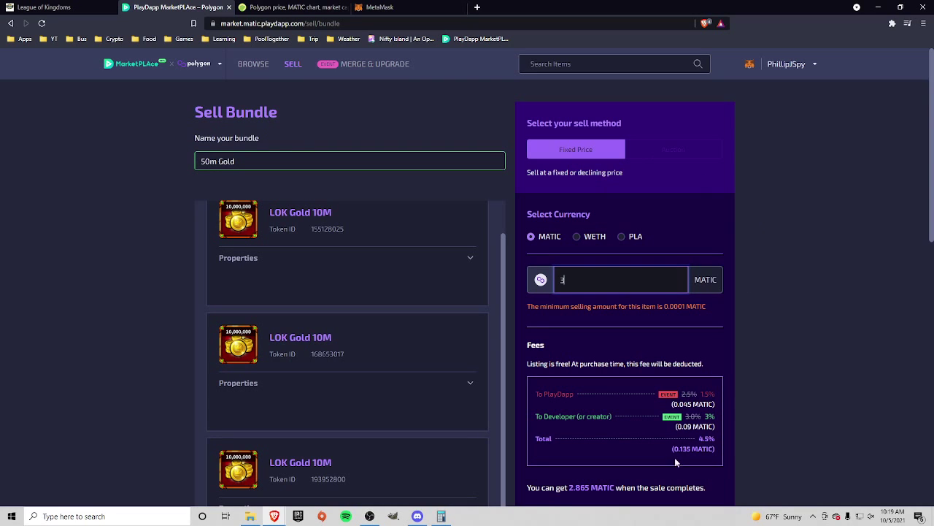
- Calculate 3 ÷ 5 = 0.6 MATIC per item, then 0.6 × 1.32 = 0.792
left_click(441, 516)
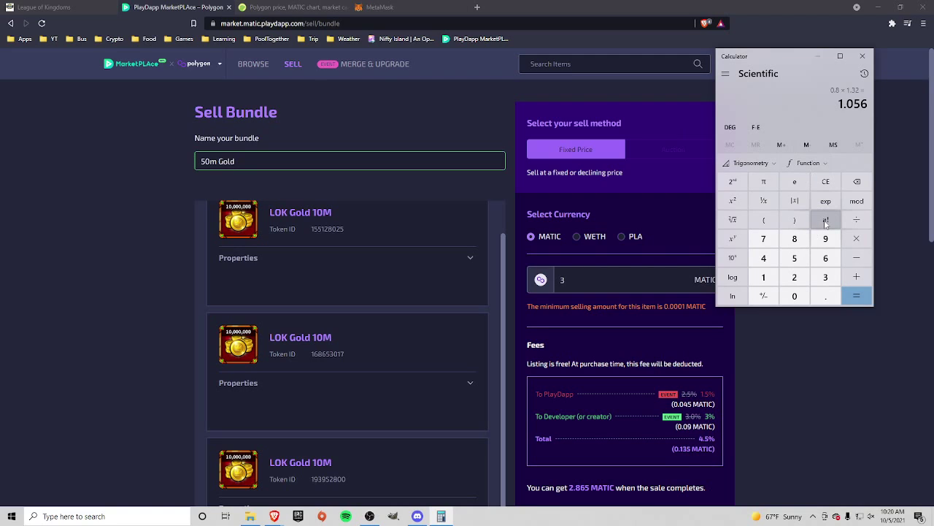
type("3")
type("/5")
key("Return")
type("-")
type("1.32")
key("Return")
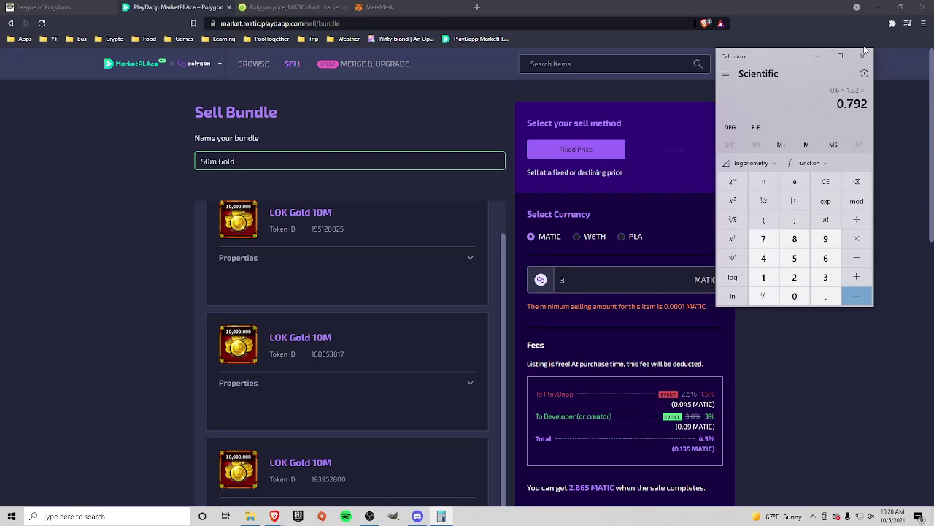
- Post the 3 MATIC '50m Gold' bundle listing and sign it in MetaMask
left_click(864, 57)
scroll(664, 253, "down", 3)
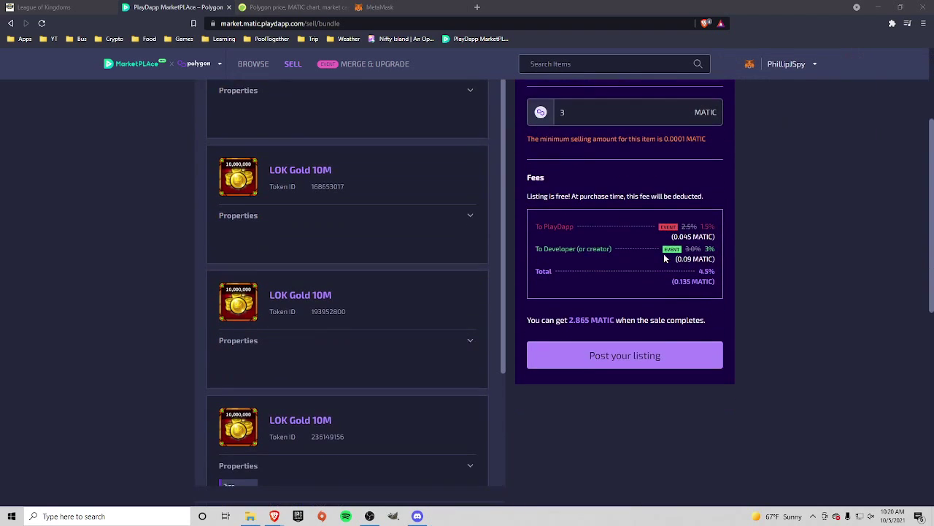
left_click(684, 336)
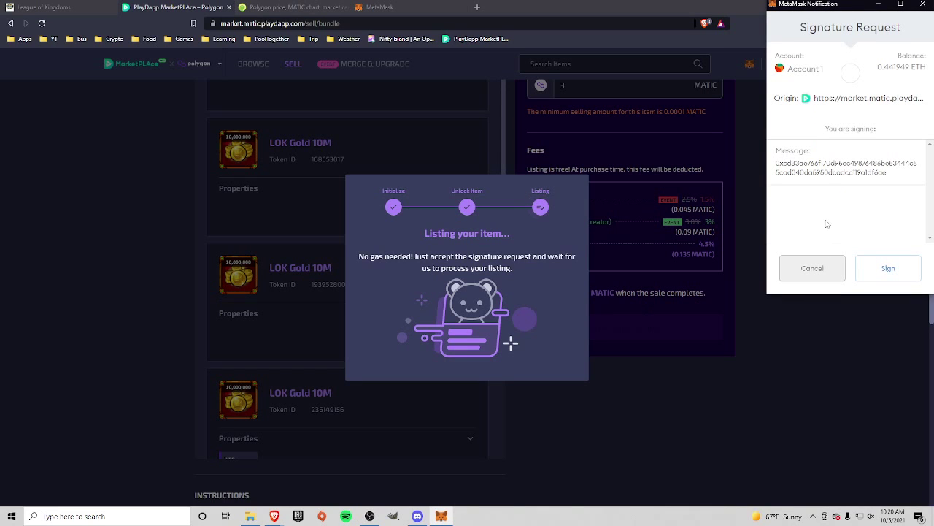
left_click(889, 269)
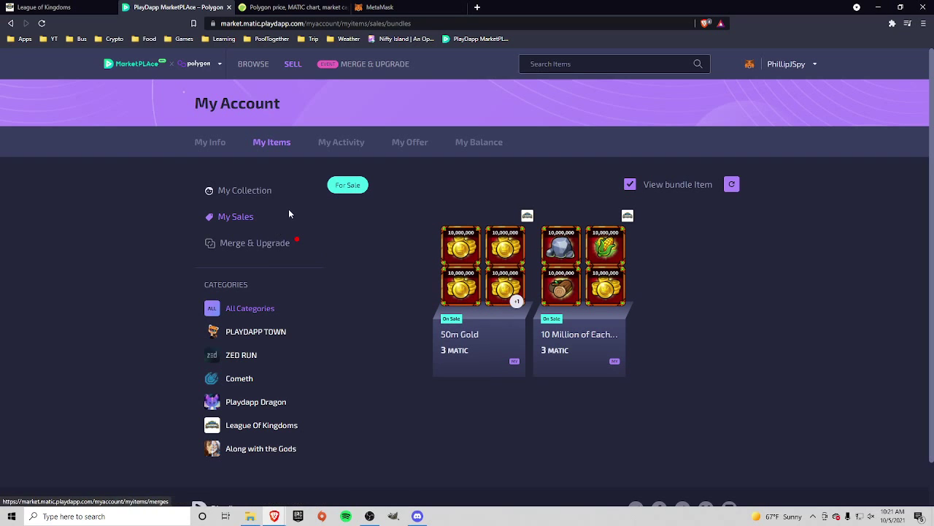
- Try buying a 2 MATIC LOK Gold 10M listing, then switch to making an offer
left_click(240, 65)
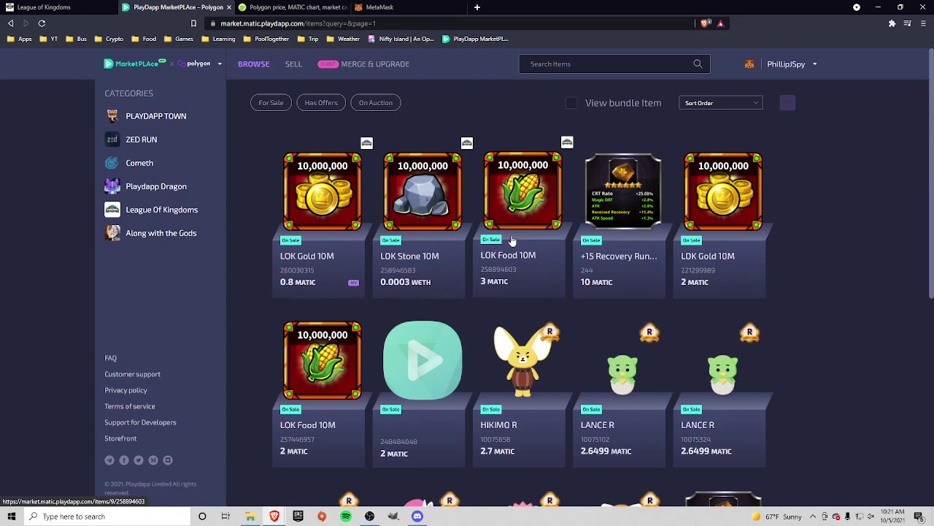
left_click(725, 246)
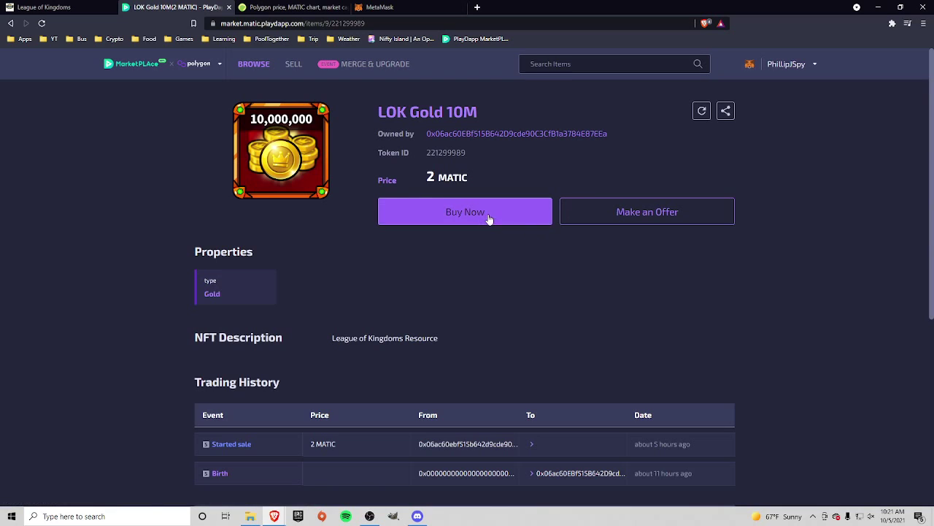
left_click(488, 213)
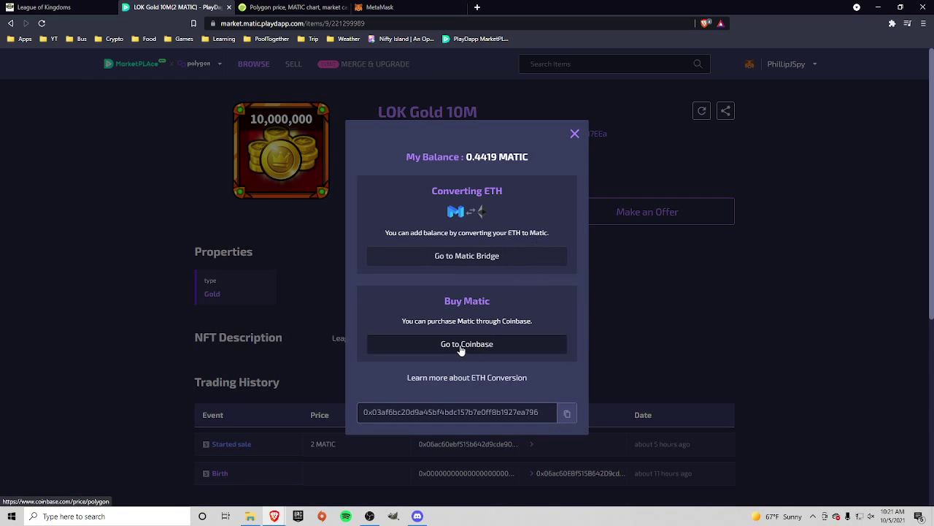
left_click(574, 134)
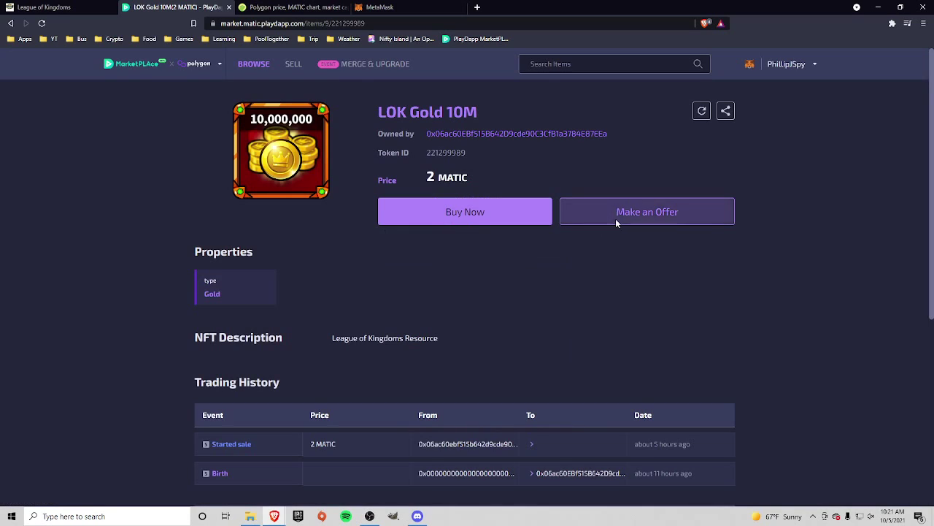
left_click(613, 227)
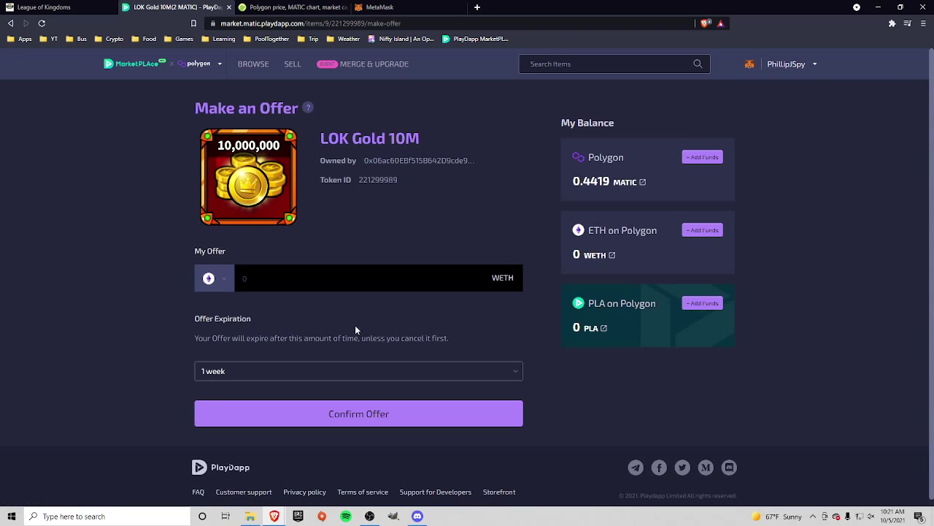
- Switch the LOK Gold 10M offer currency from WETH to PLA and close the stray browser menu
scroll(393, 317, "down", 1)
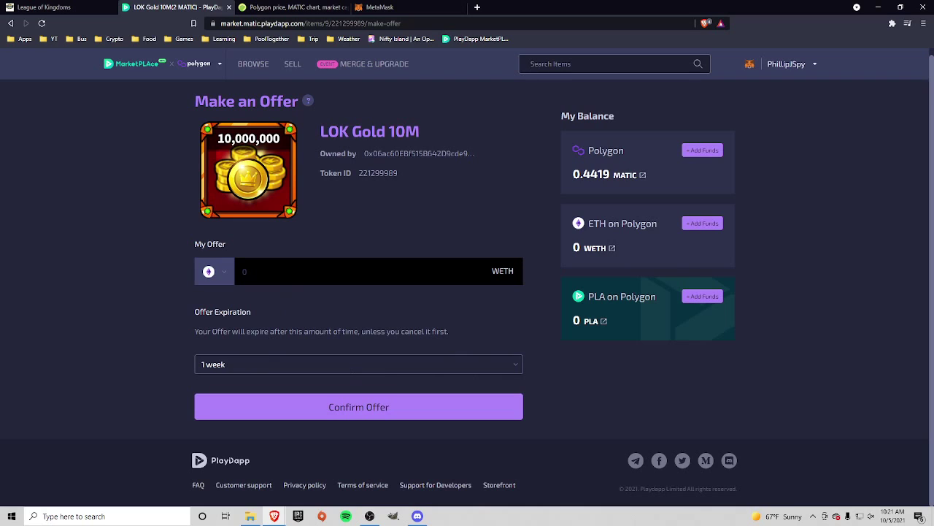
left_click(212, 281)
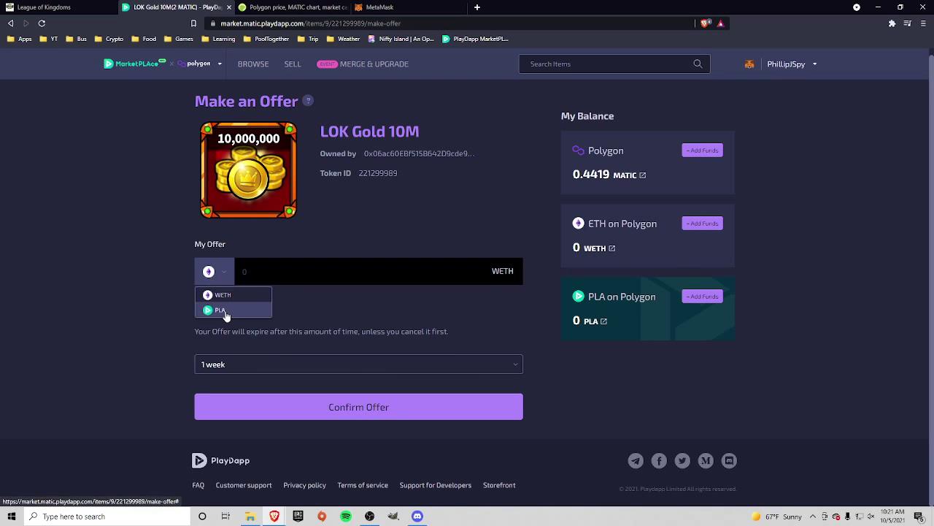
left_click(211, 309)
left_click(229, 275)
left_click(349, 298)
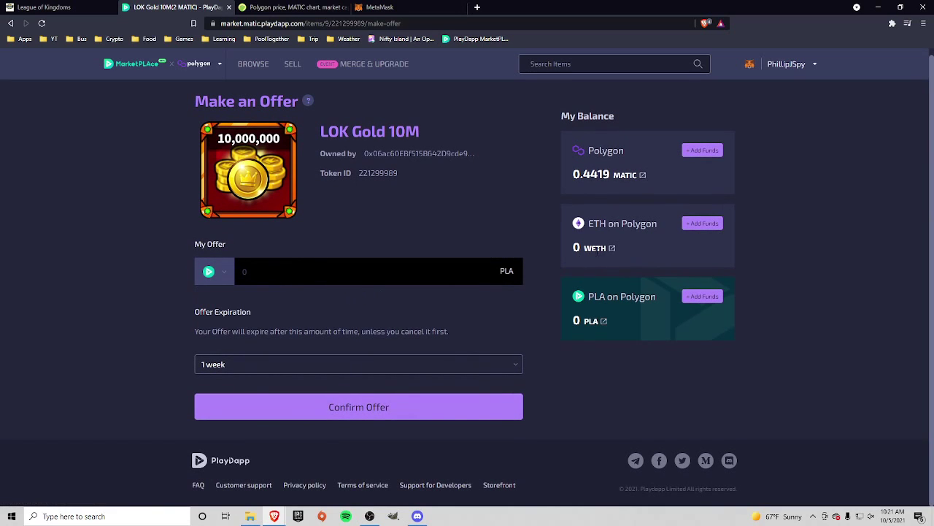
right_click(700, 154)
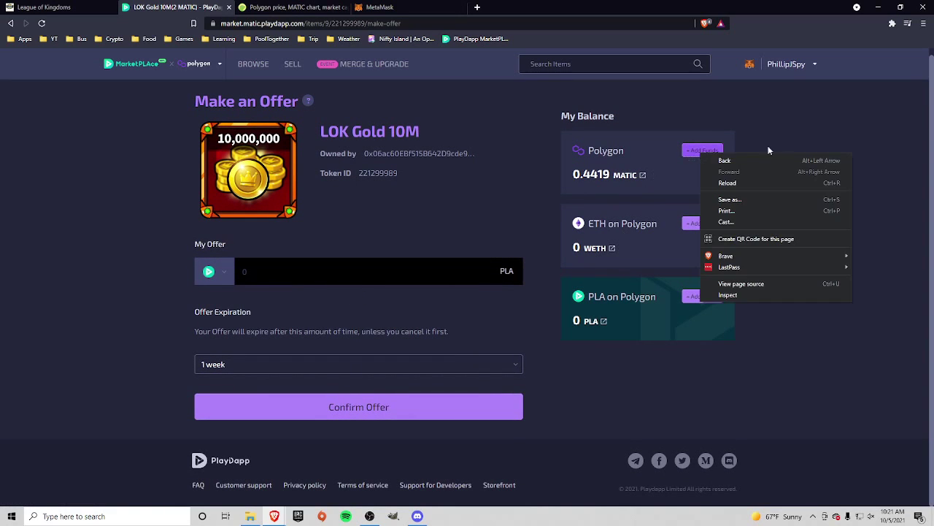
left_click(540, 233)
scroll(445, 241, "up", 1)
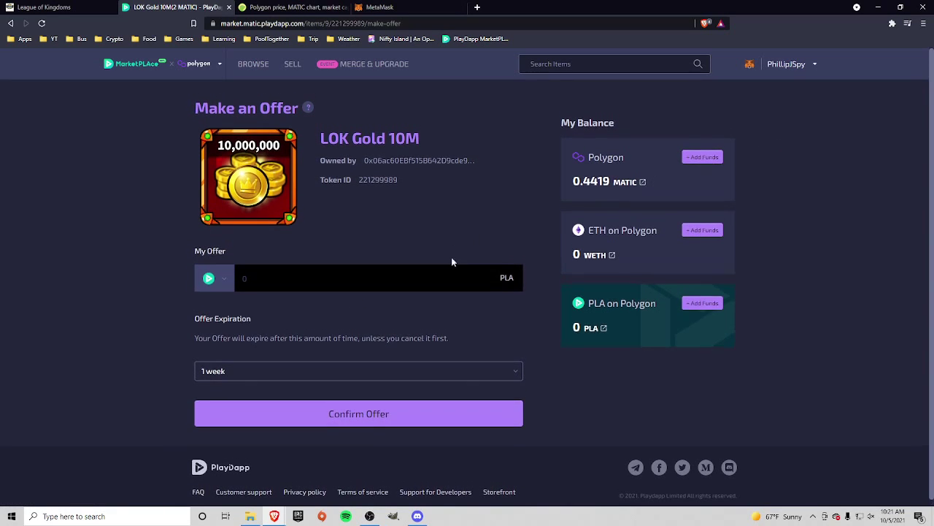
- Browse all listings filtered to the League Of Kingdoms category
left_click(257, 67)
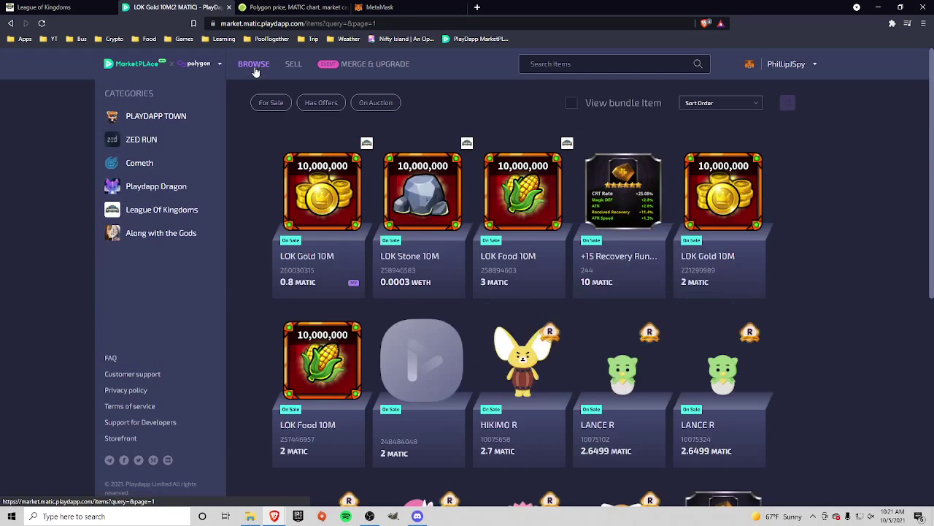
left_click(155, 210)
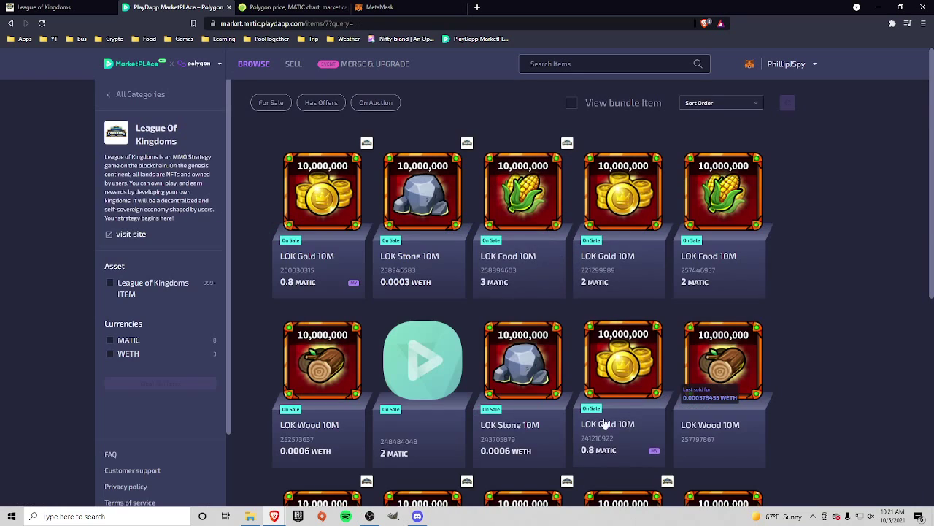